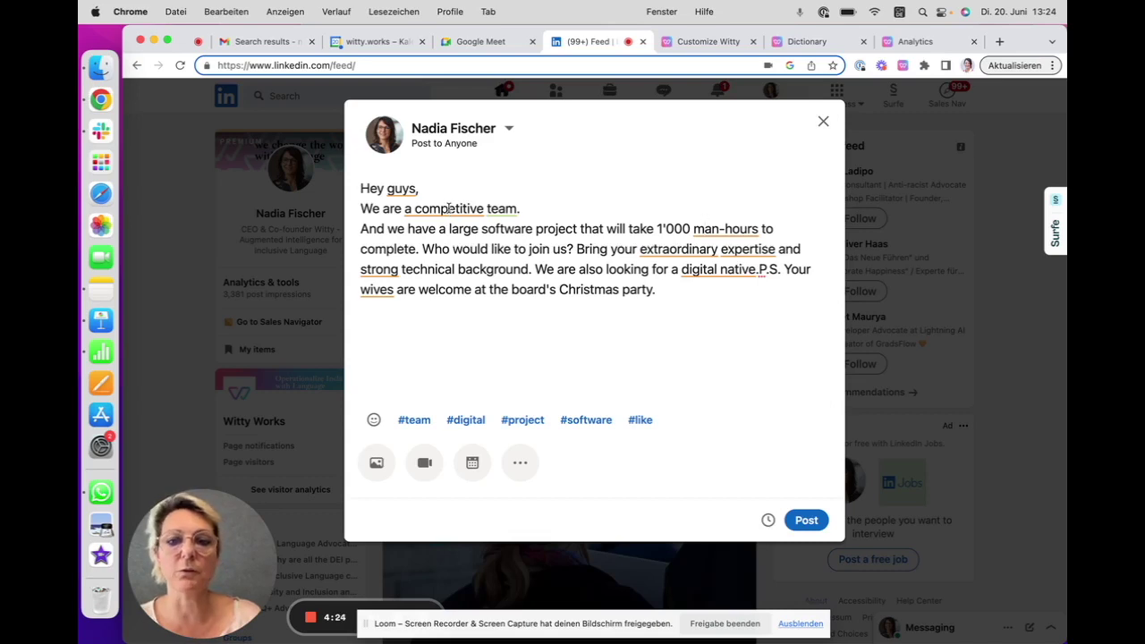
# - Bring up Witty's alternatives for the flagged phrase 'a competitive' in the LinkedIn draft
pyautogui.click(449, 207)
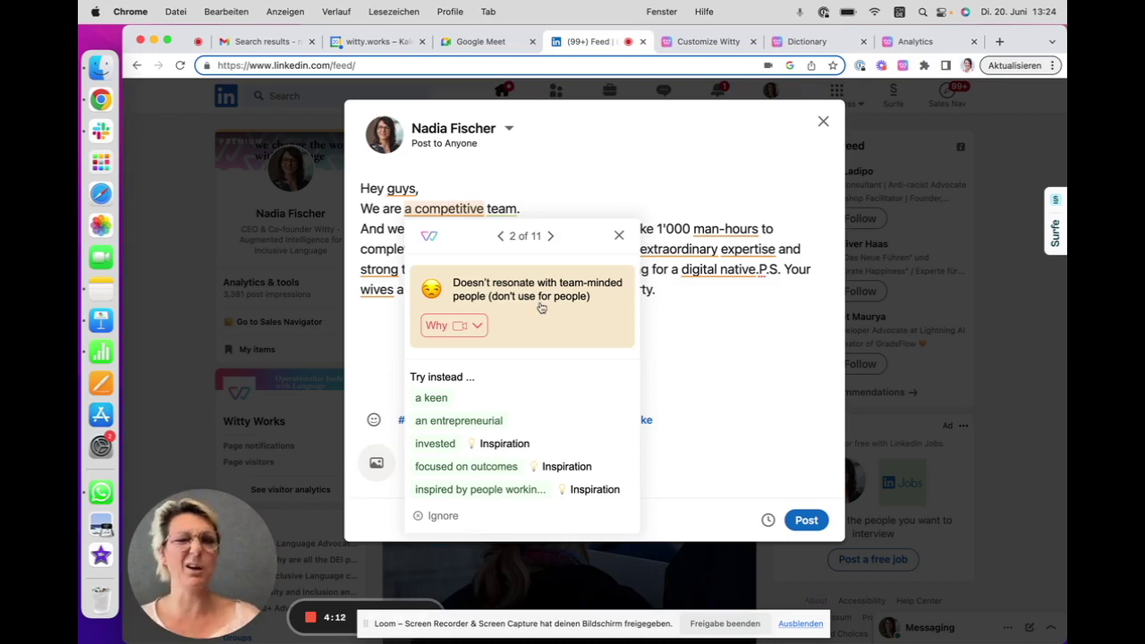
# - Read Witty's explanation for 'a competitive', then replace it with 'an entrepreneurial'
pyautogui.click(458, 326)
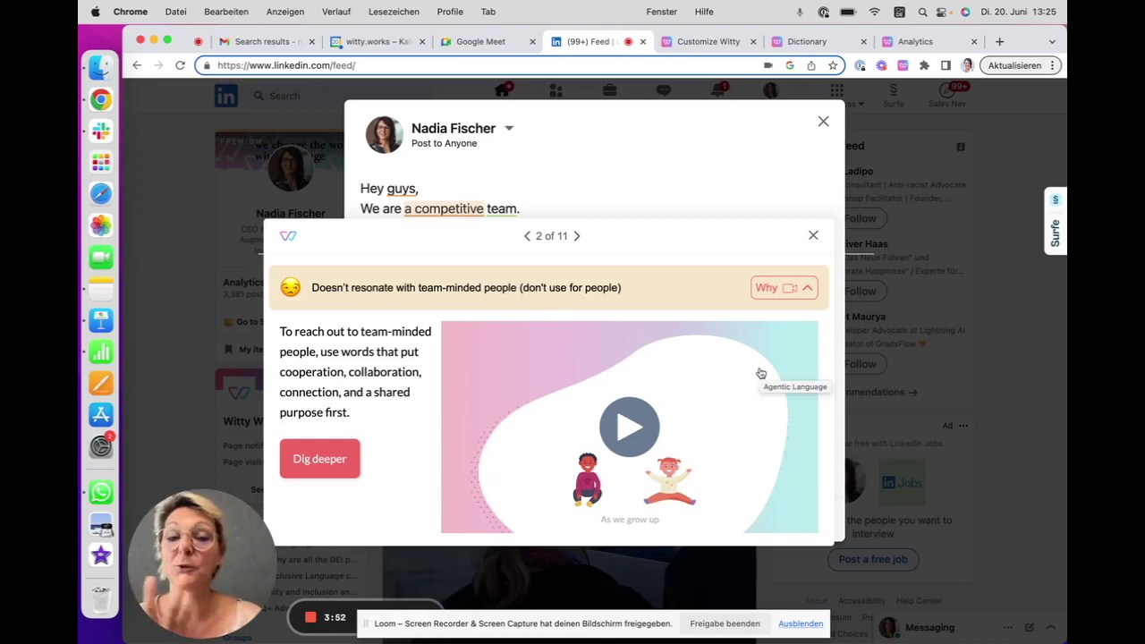
pyautogui.click(813, 238)
pyautogui.click(457, 209)
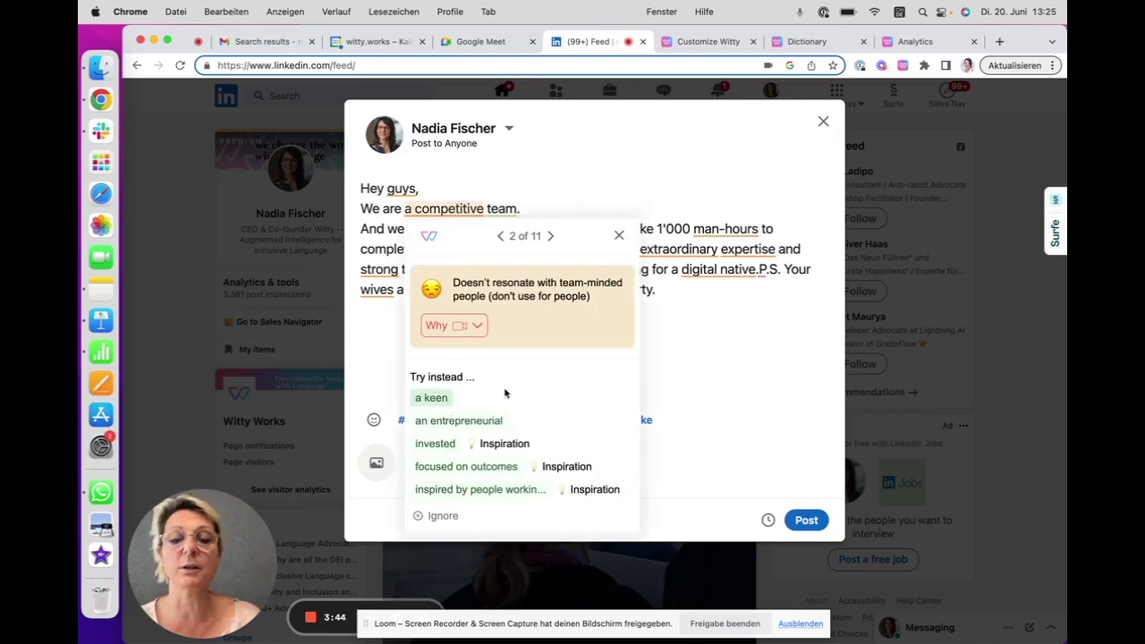
pyautogui.click(456, 422)
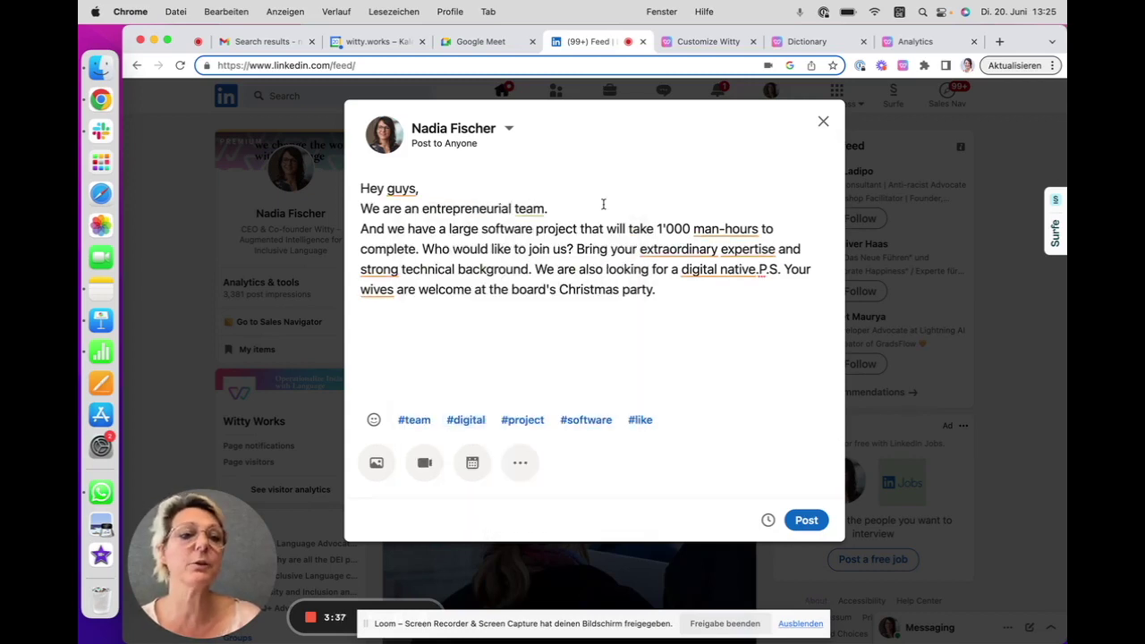
# - Go from the Witty extension's settings to the dashboard's Customize Witty page with Off, Basic and Advanced levels
pyautogui.click(904, 67)
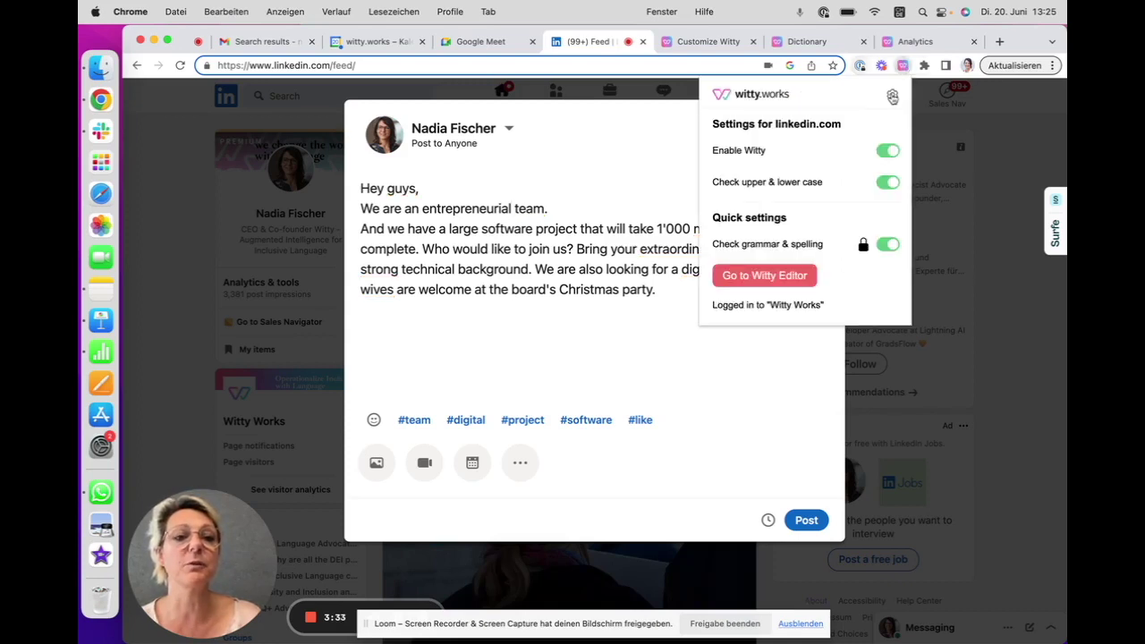
pyautogui.click(891, 96)
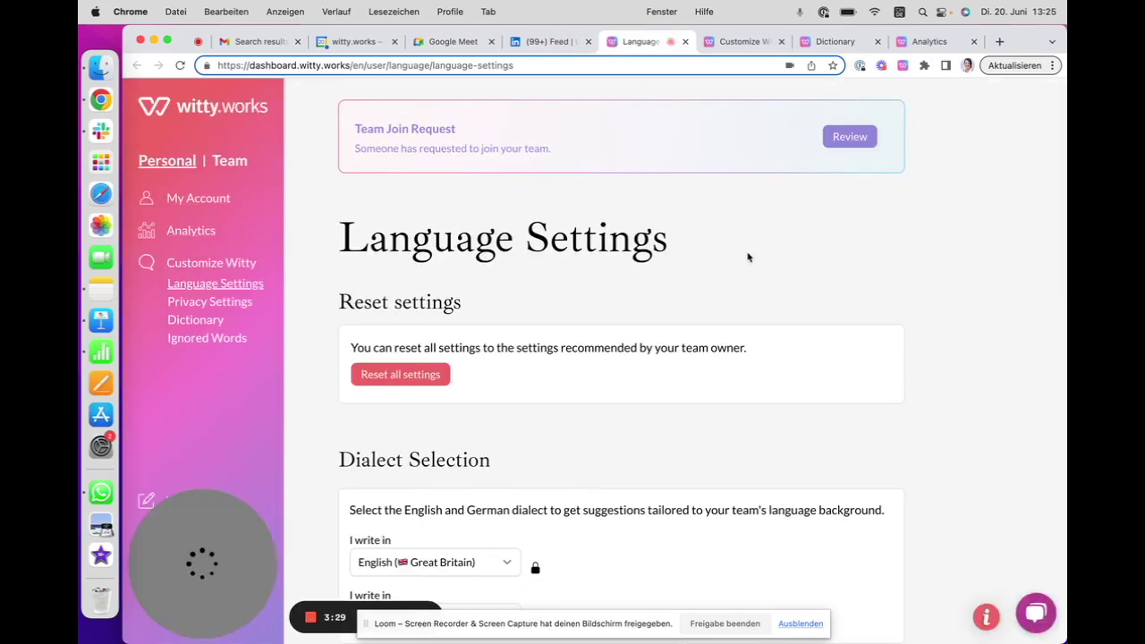
pyautogui.click(733, 40)
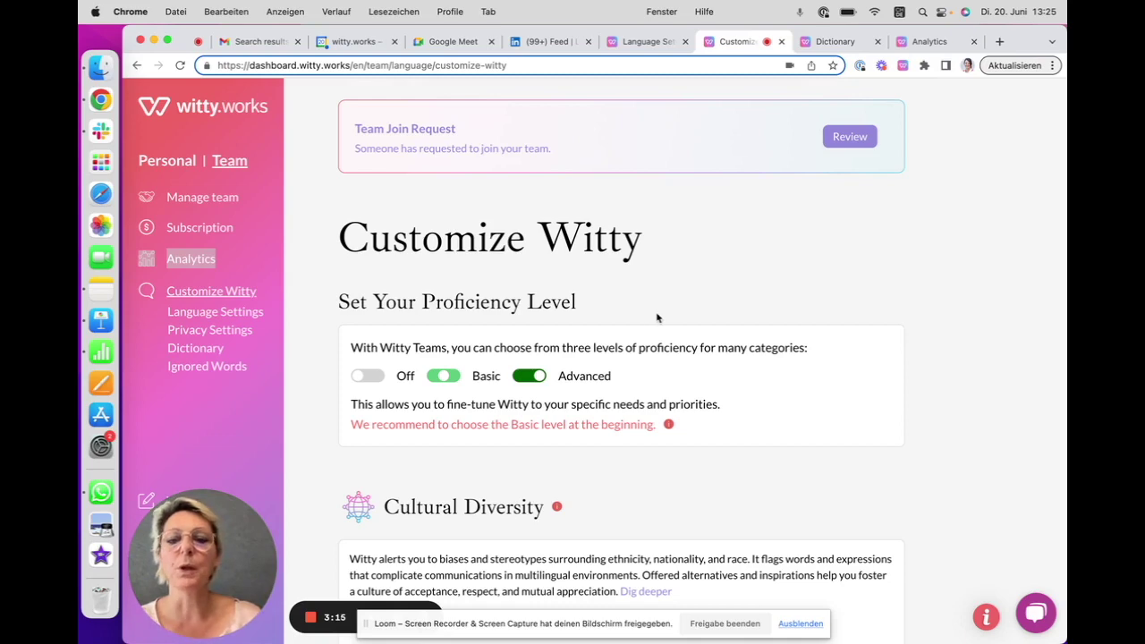
pyautogui.scroll(-3, 652, 317)
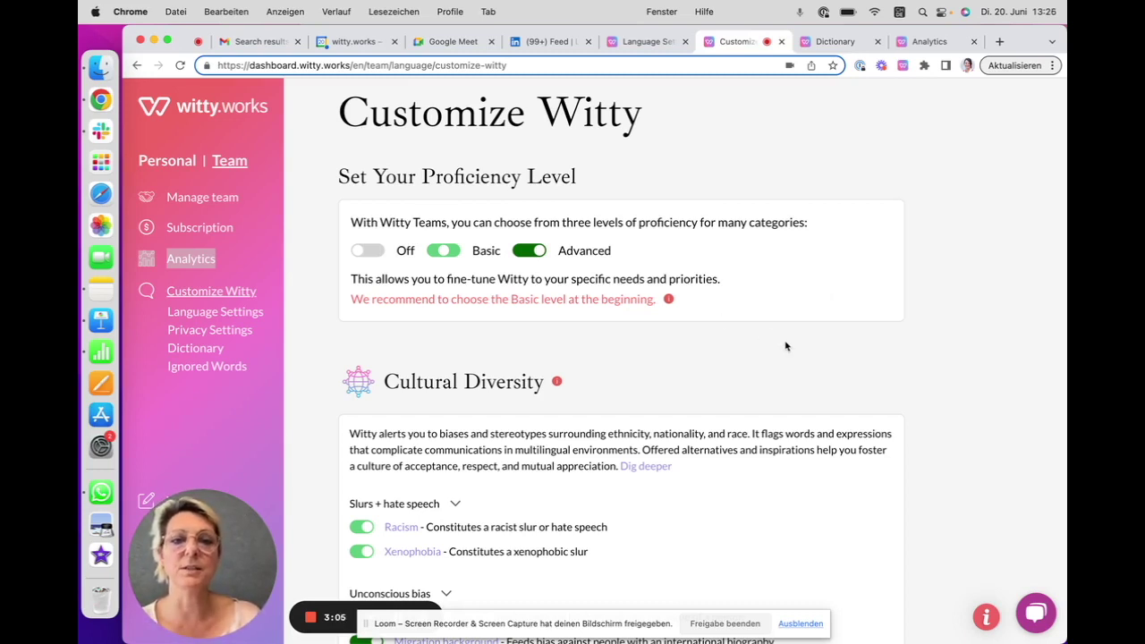
pyautogui.scroll(-5, 786, 346)
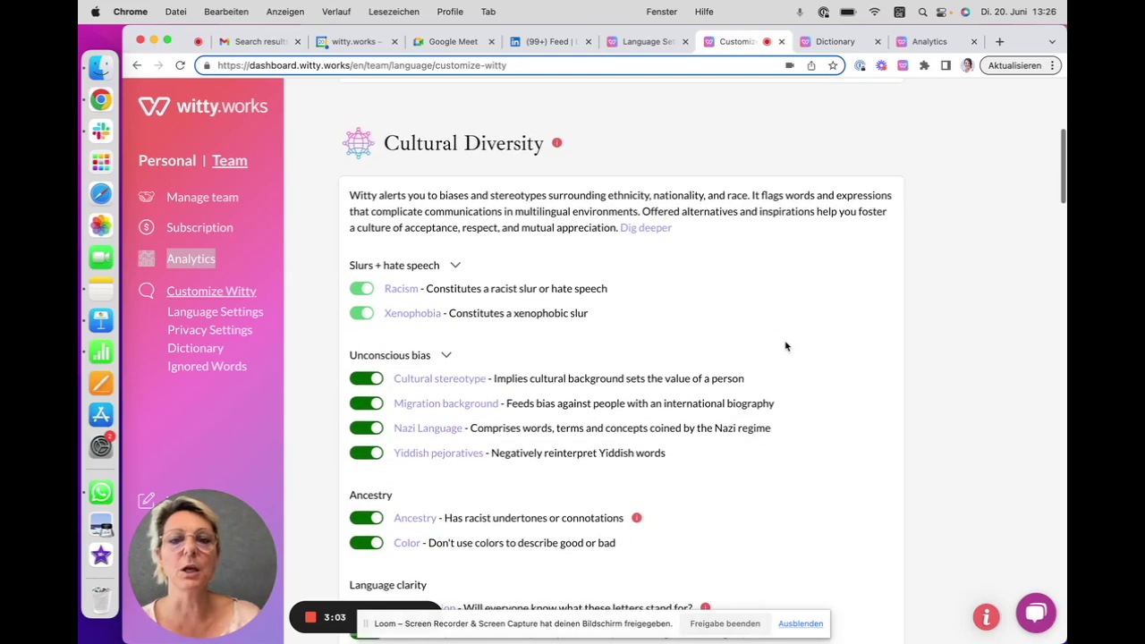
pyautogui.scroll(-10, 791, 258)
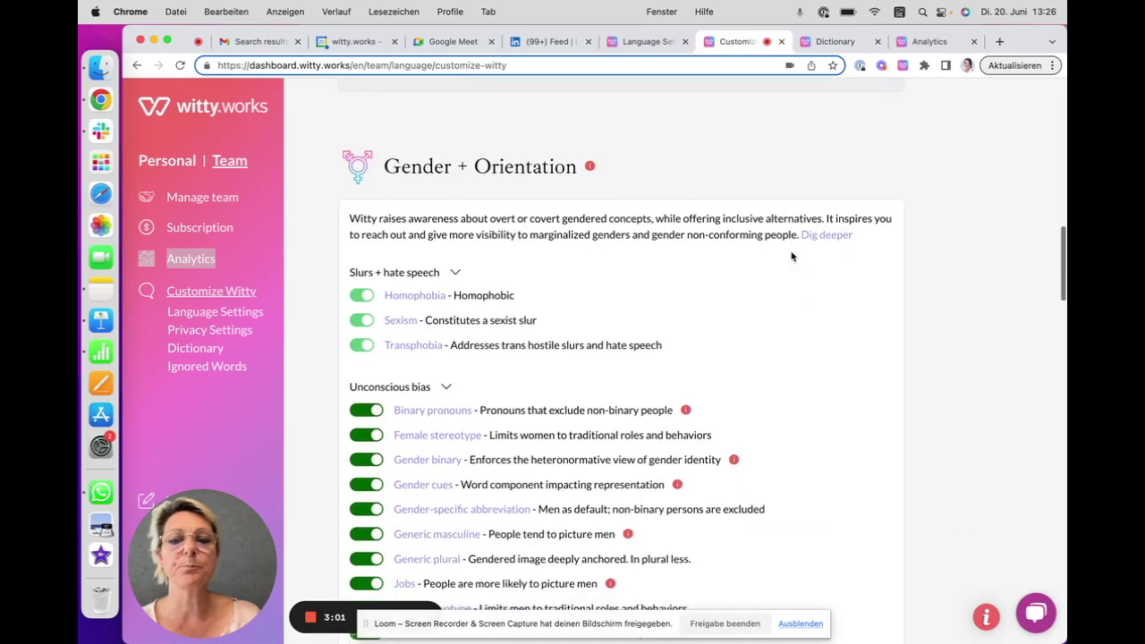
pyautogui.scroll(-10, 790, 257)
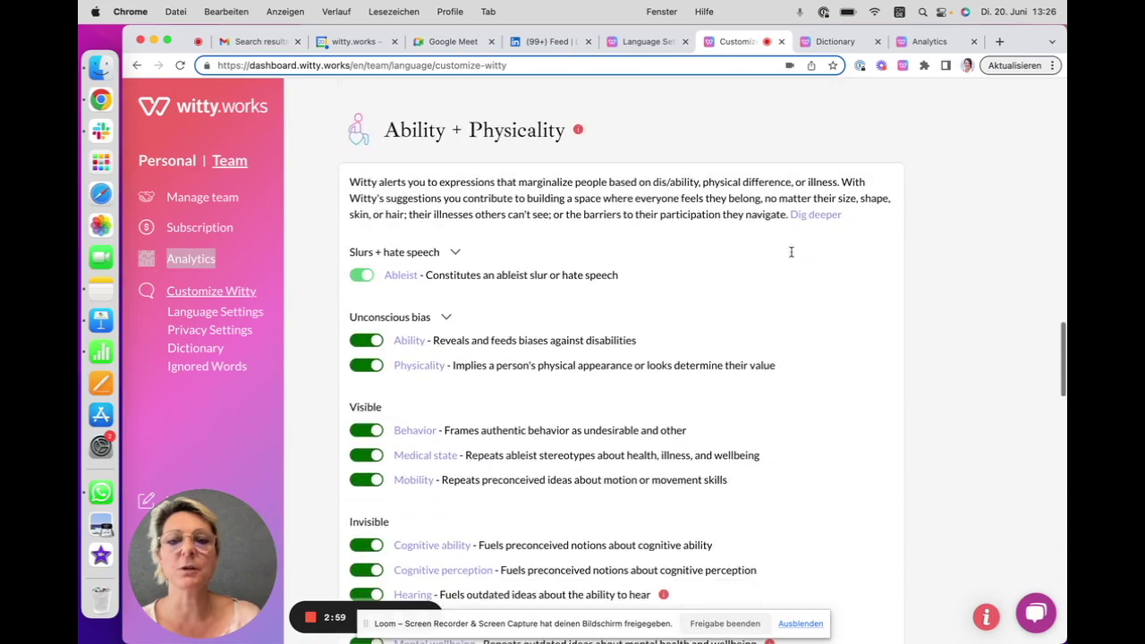
pyautogui.scroll(-10, 791, 255)
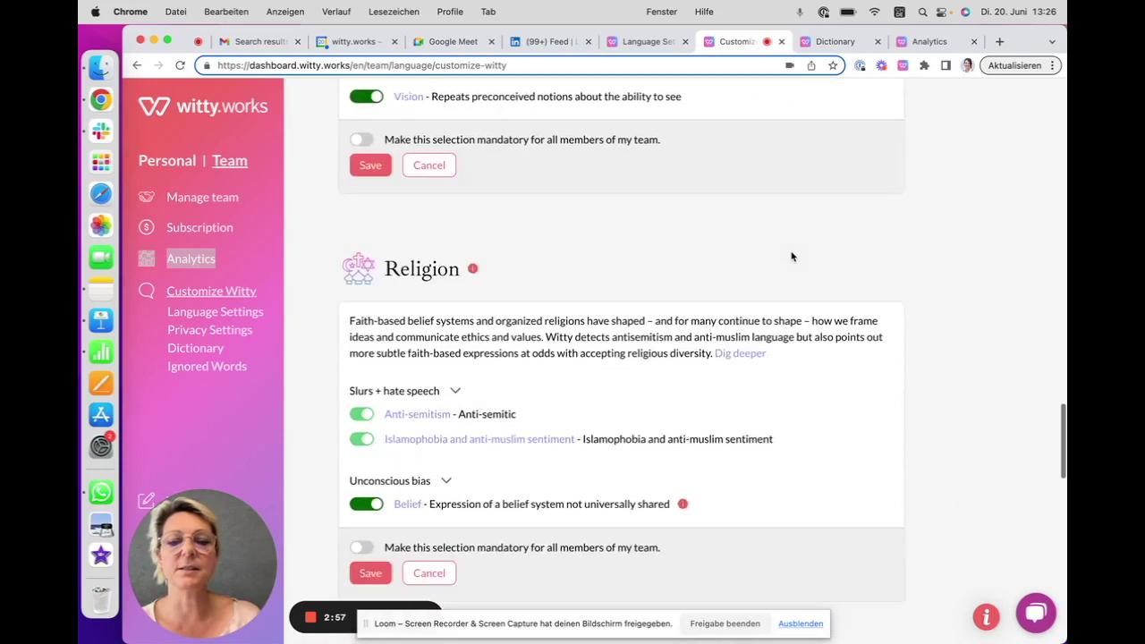
pyautogui.scroll(-3, 791, 257)
pyautogui.scroll(1, 791, 257)
pyautogui.scroll(-4, 790, 255)
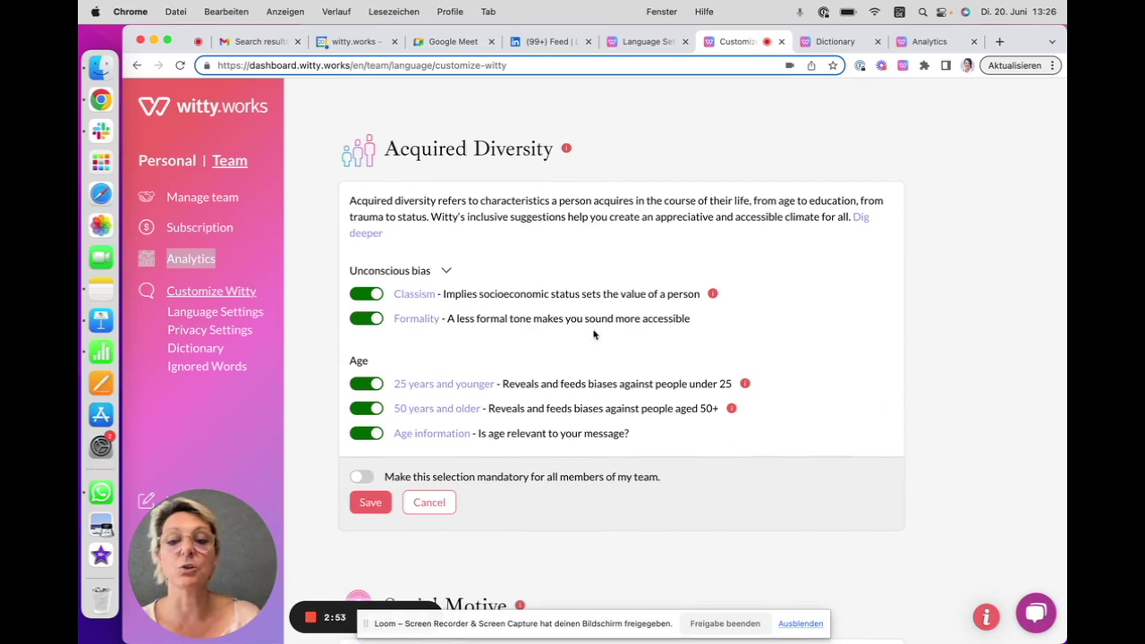
pyautogui.scroll(-5, 593, 335)
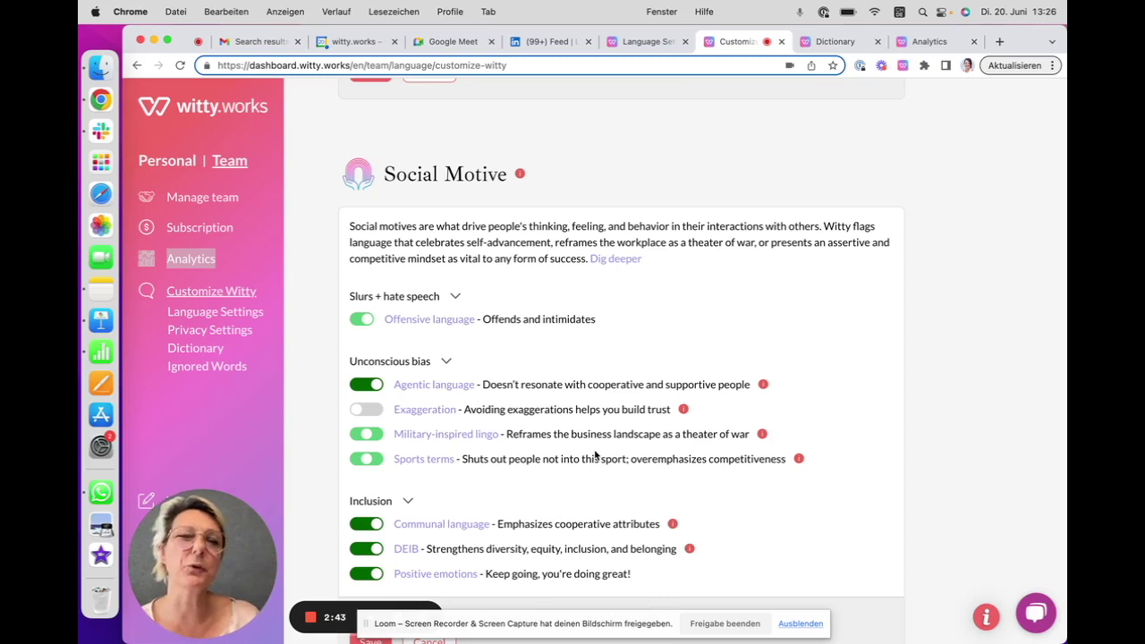
pyautogui.scroll(-1, 637, 349)
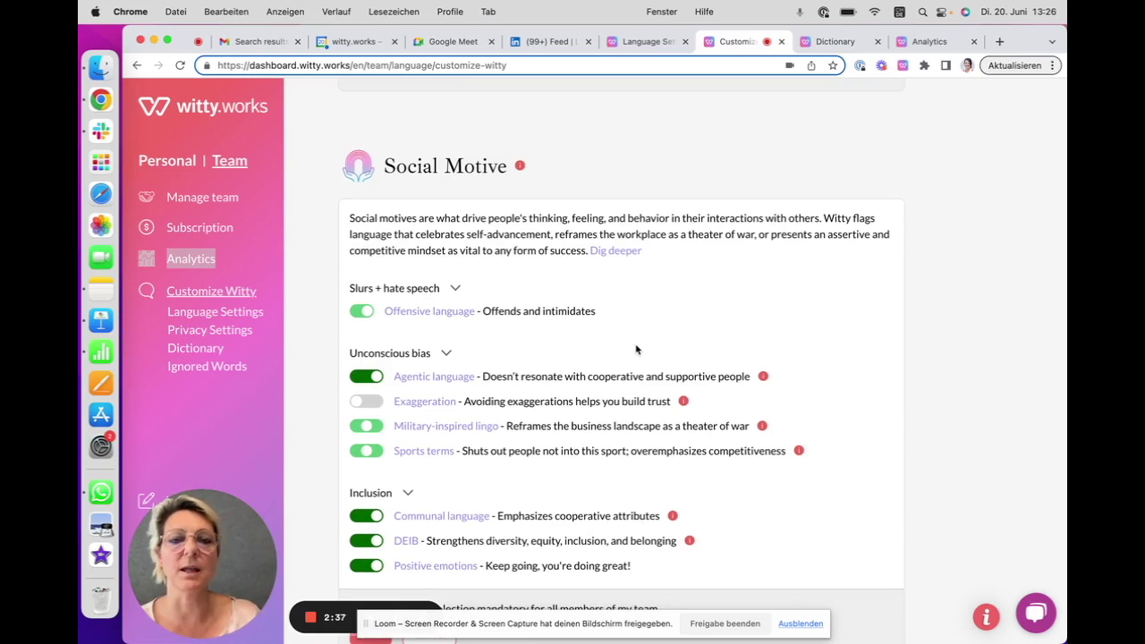
pyautogui.scroll(5, 636, 349)
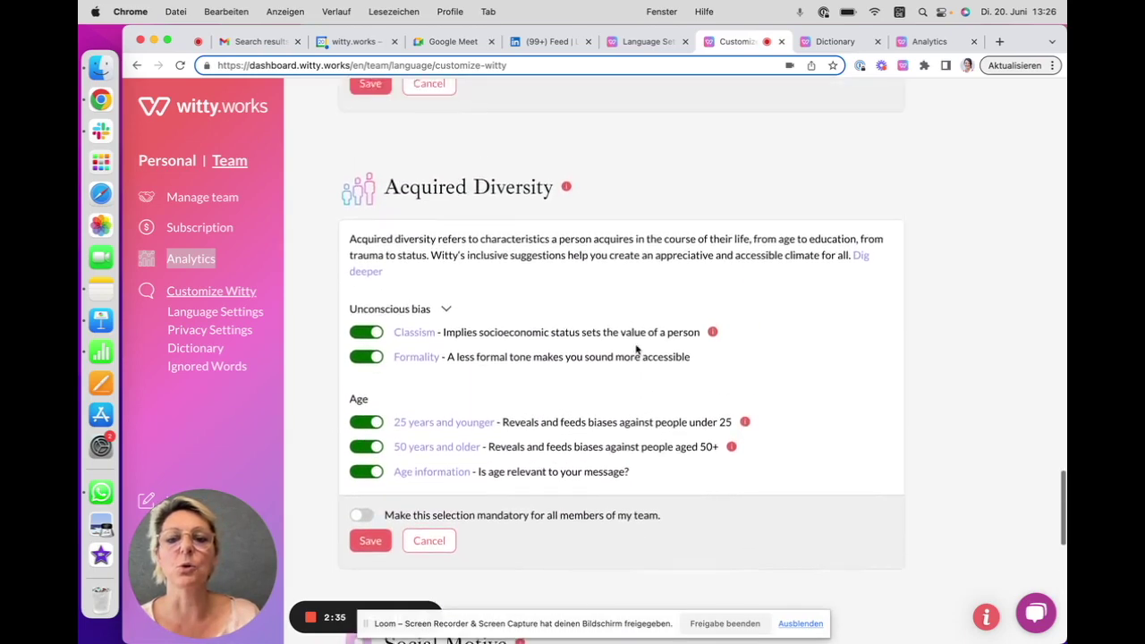
pyautogui.scroll(-1, 636, 347)
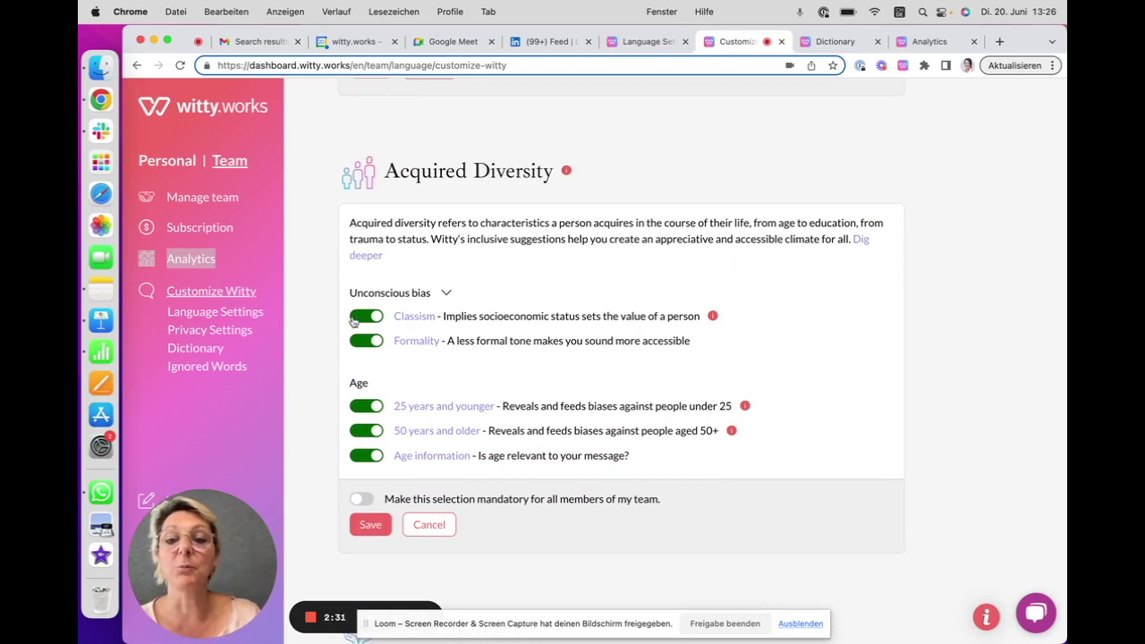
# - Switch the Formality and '25 years and younger' categories off and back on, then open the team Dictionary
pyautogui.click(356, 320)
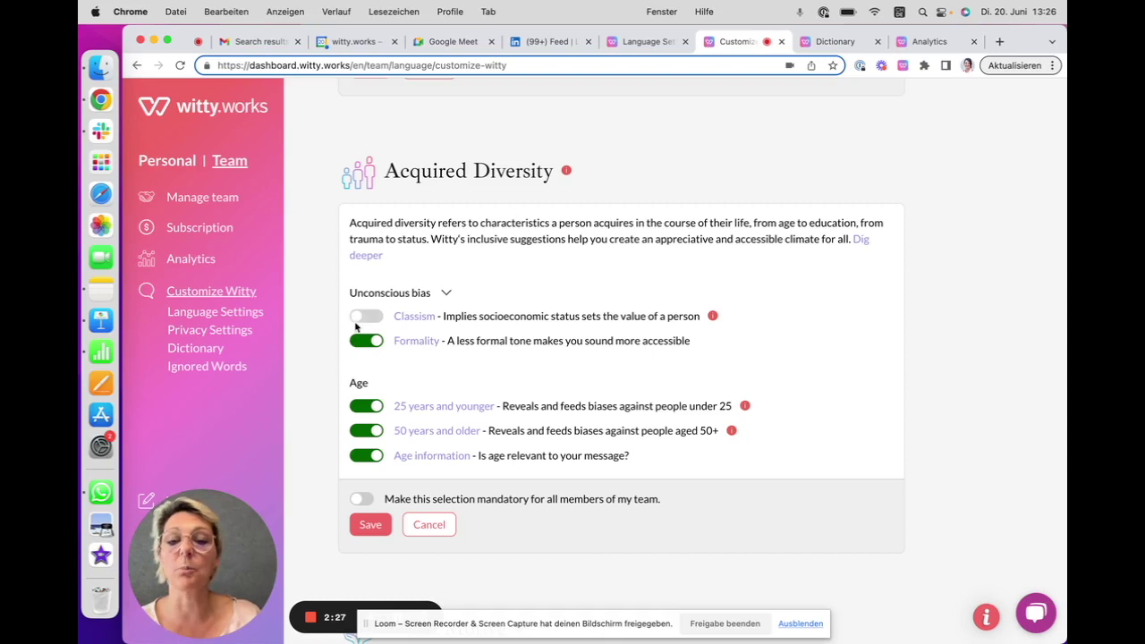
pyautogui.click(358, 341)
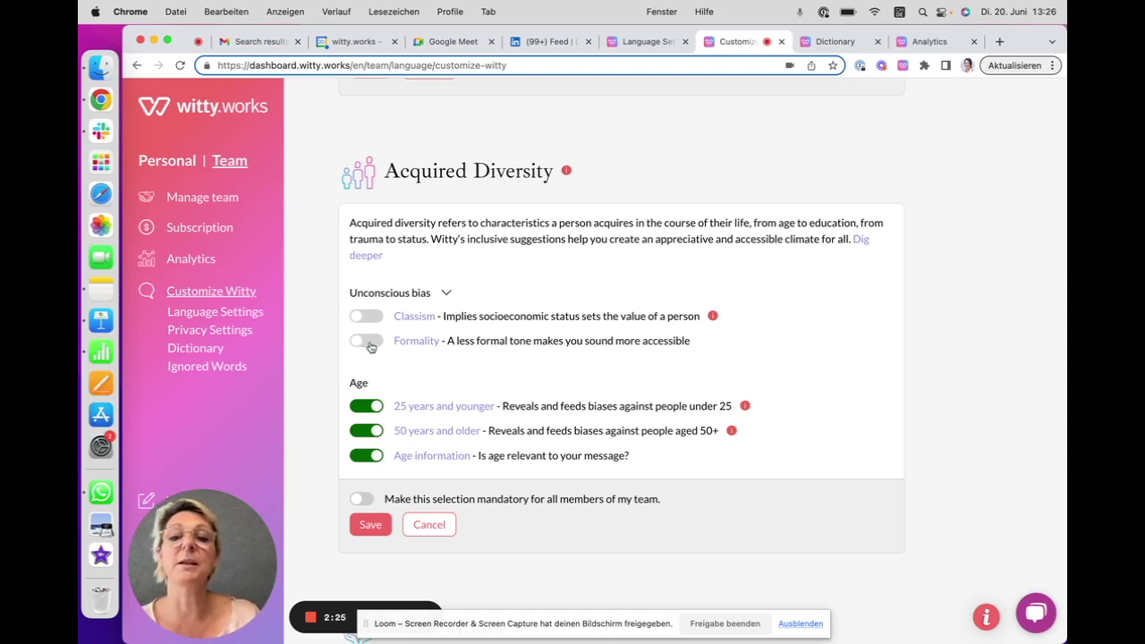
pyautogui.click(369, 345)
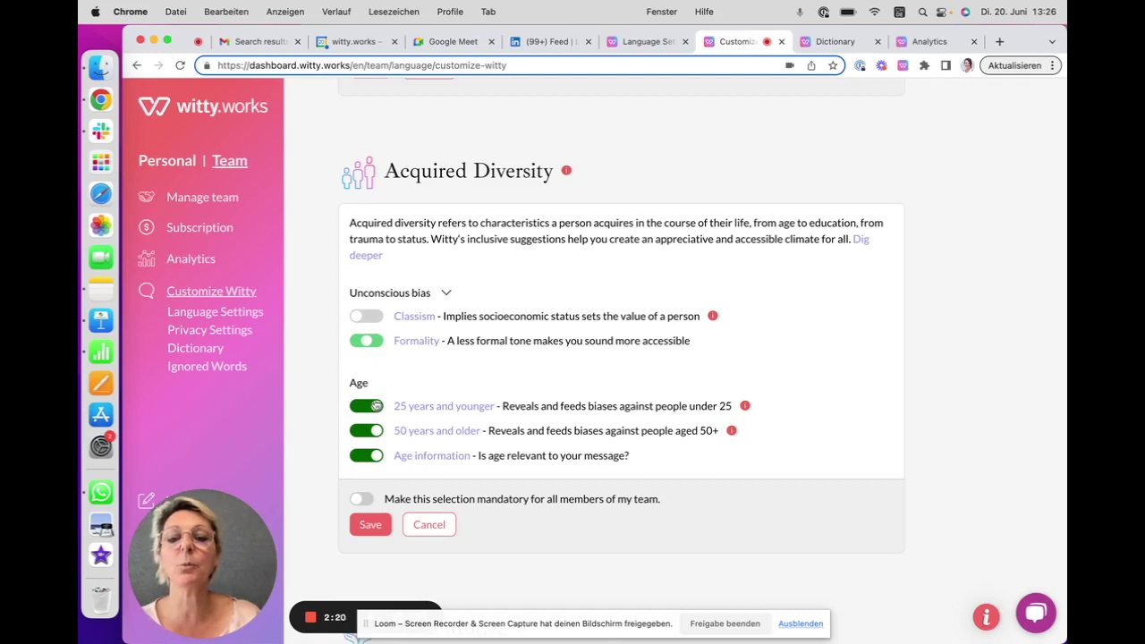
pyautogui.click(368, 408)
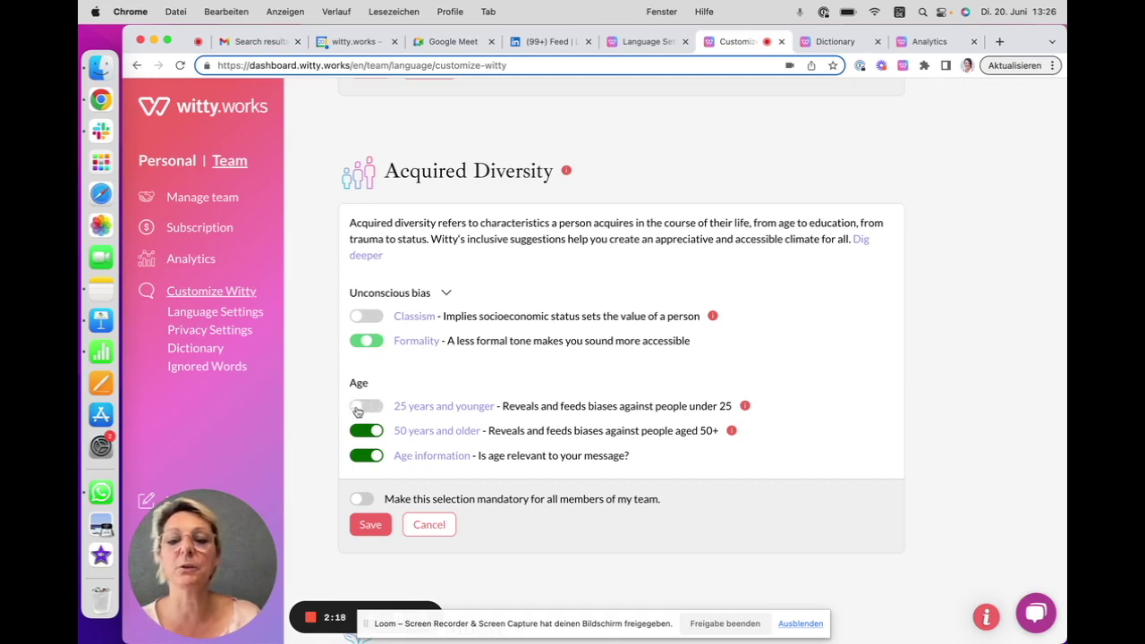
pyautogui.click(369, 408)
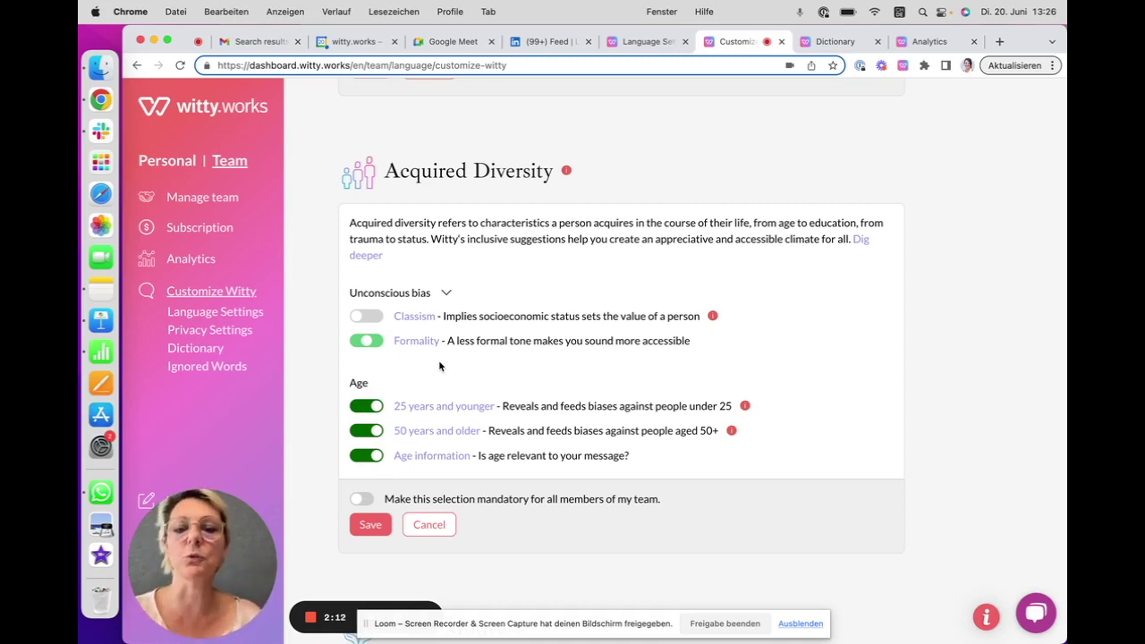
pyautogui.click(186, 350)
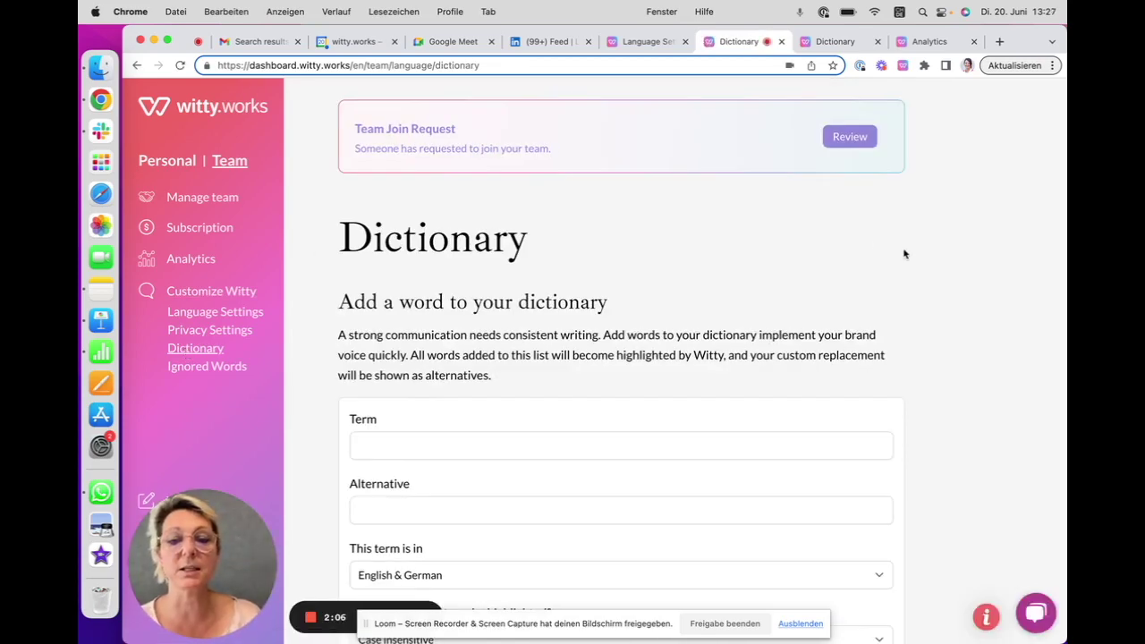
# - Go through the Term, Alternative and Explanation fields down to team entries like GIZ and D&I
pyautogui.scroll(-1, 904, 254)
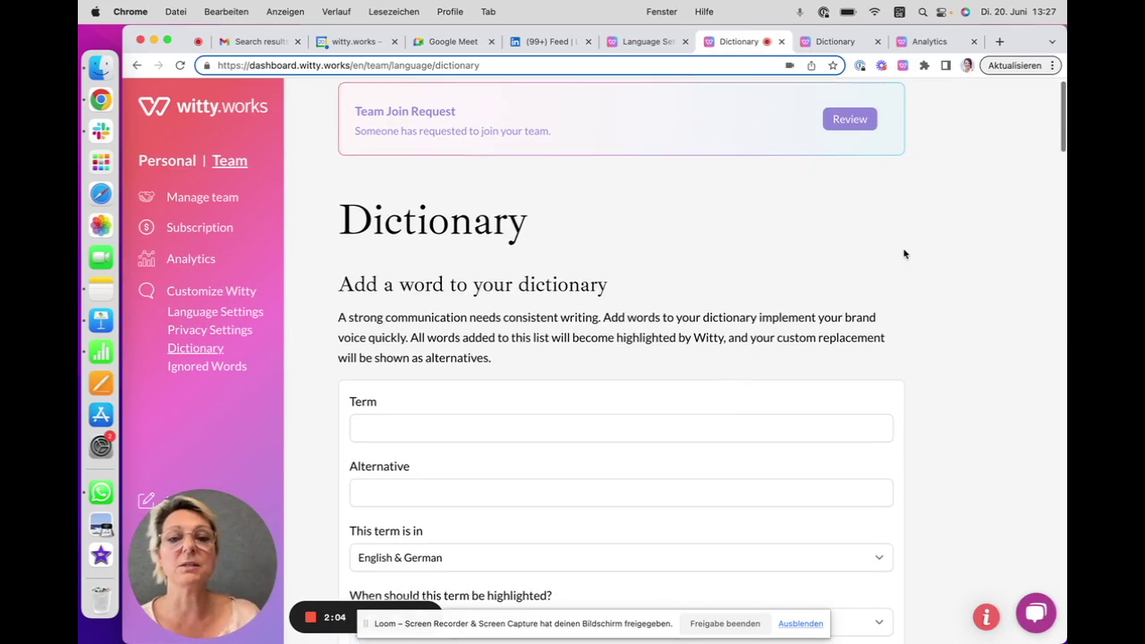
pyautogui.scroll(-2, 904, 254)
pyautogui.scroll(-1, 904, 254)
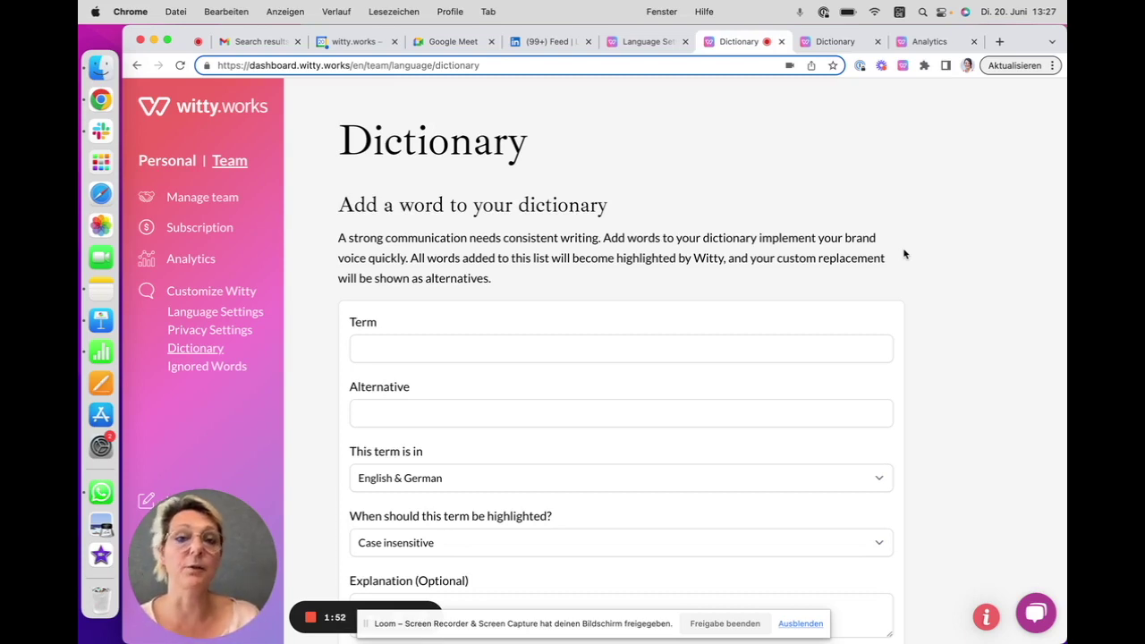
pyautogui.scroll(-1, 903, 254)
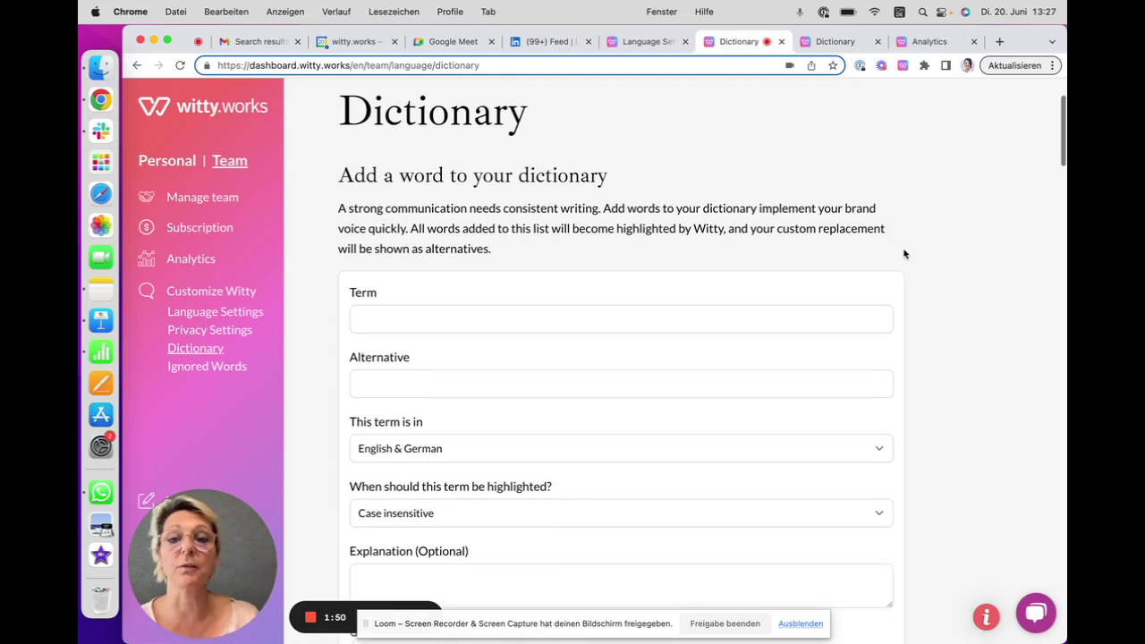
pyautogui.click(390, 314)
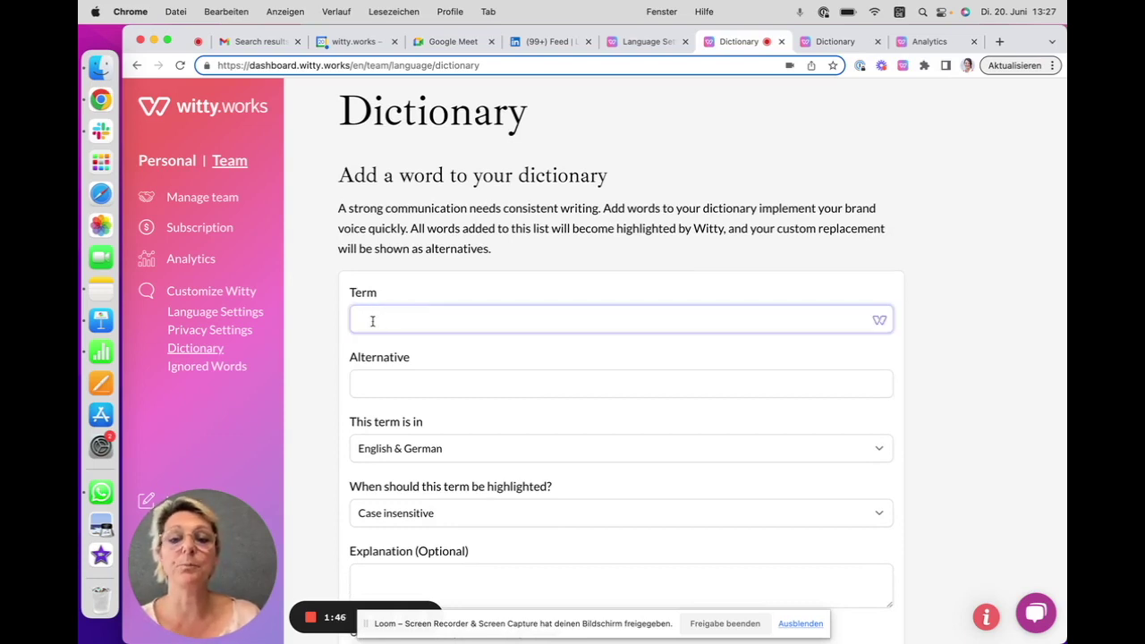
pyautogui.click(372, 382)
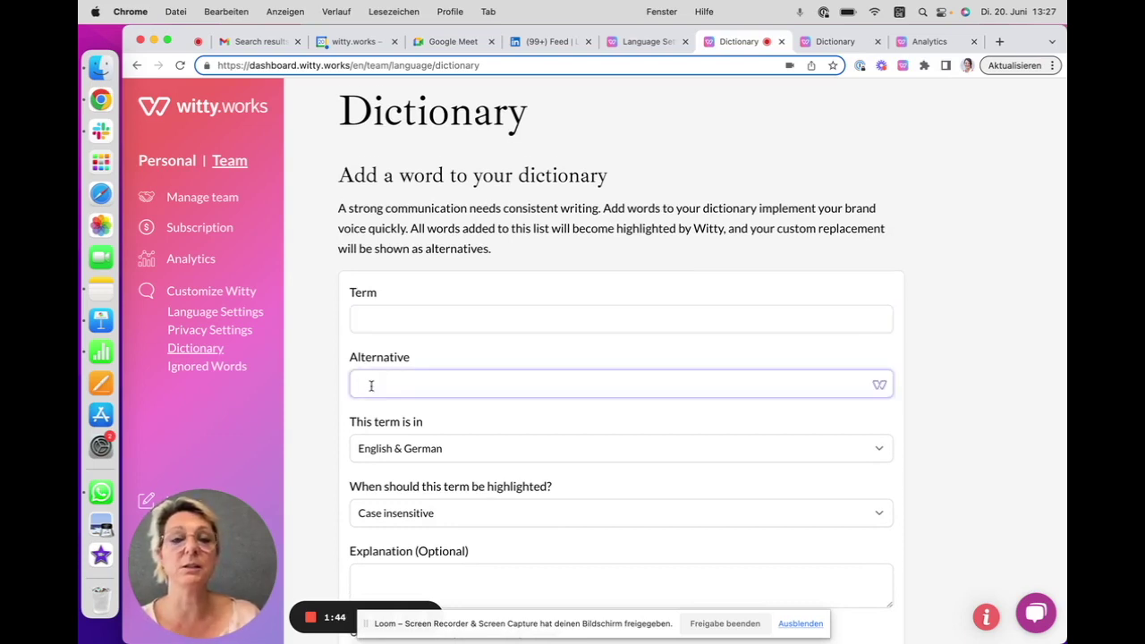
pyautogui.scroll(-2, 372, 386)
pyautogui.scroll(-1, 372, 390)
pyautogui.click(363, 422)
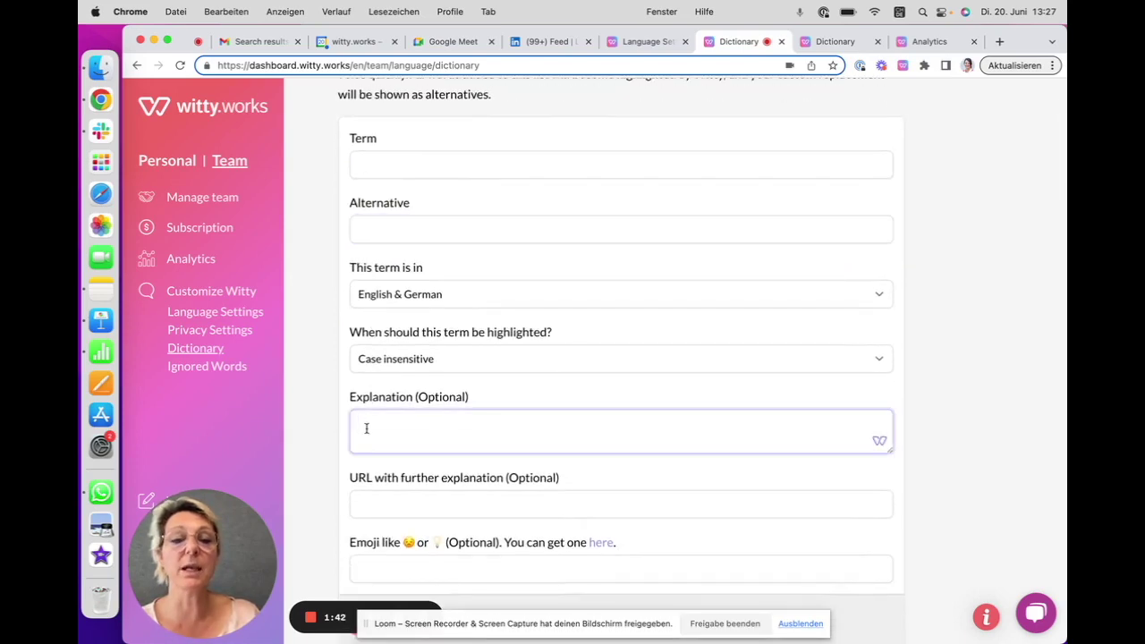
pyautogui.scroll(-4, 402, 394)
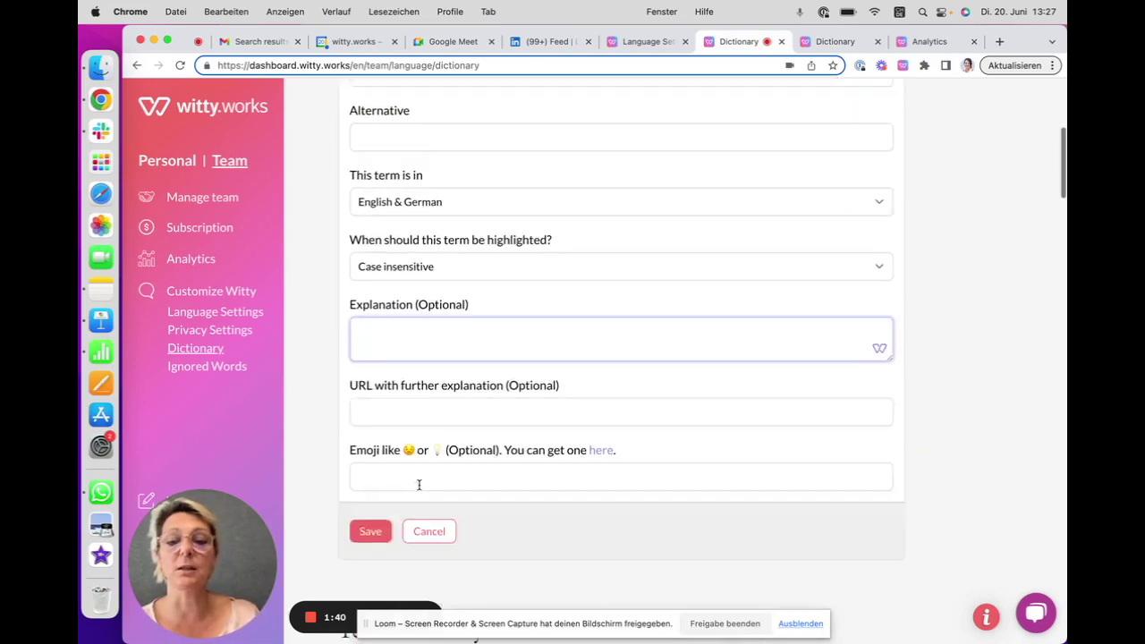
pyautogui.scroll(-10, 507, 455)
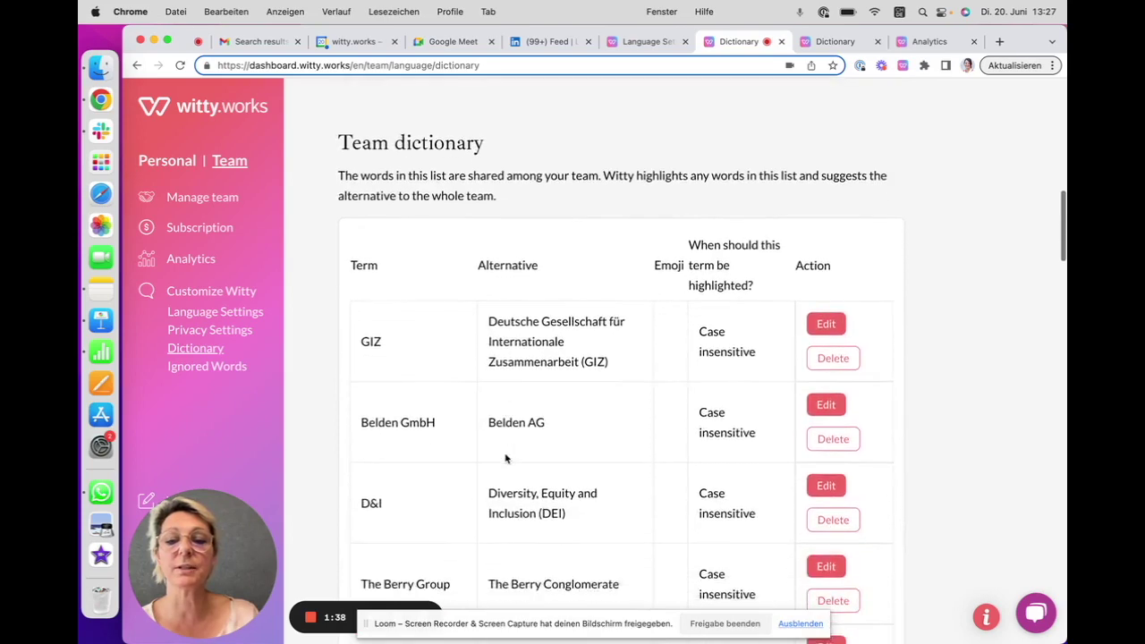
pyautogui.scroll(-3, 506, 458)
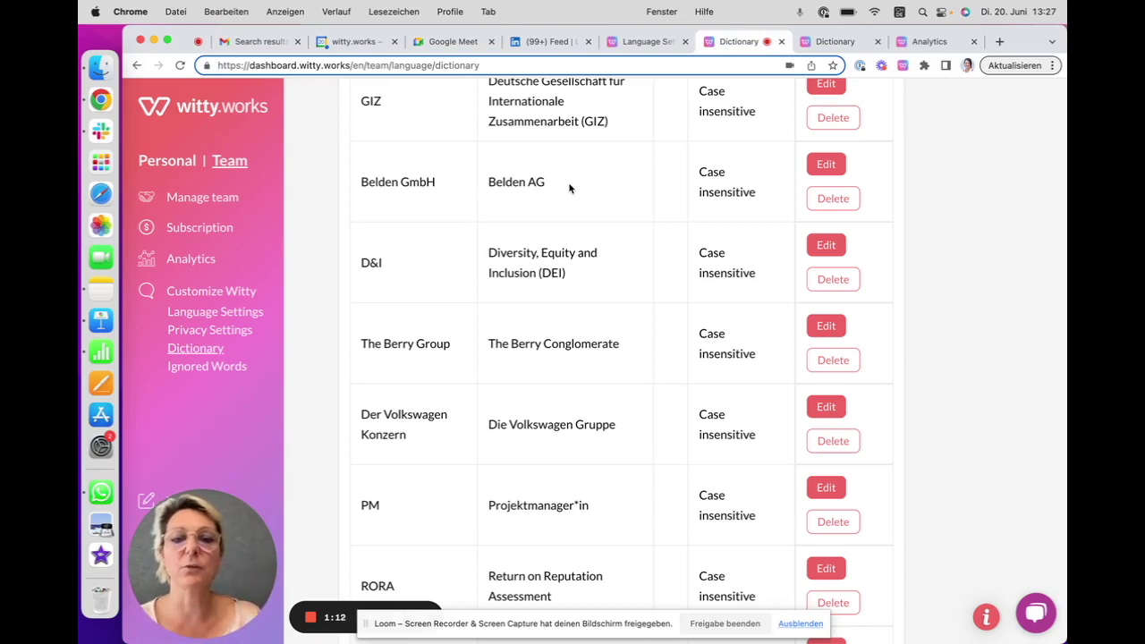
pyautogui.click(926, 42)
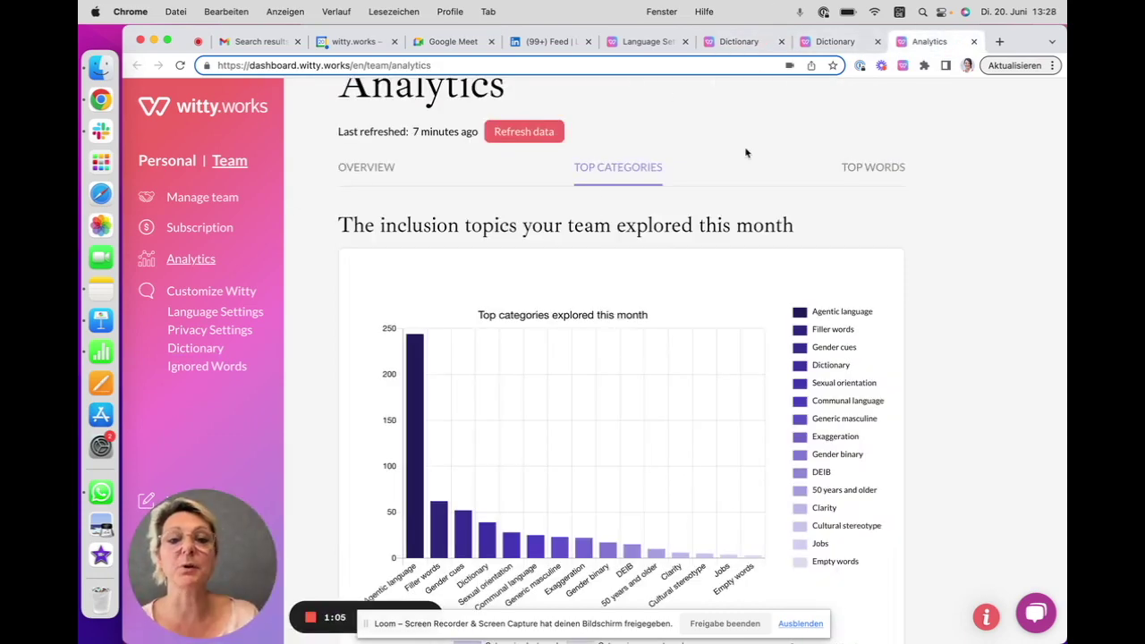
# - Scroll the Analytics page down to the Top Categories chart led by Agentic language
pyautogui.scroll(-1, 746, 153)
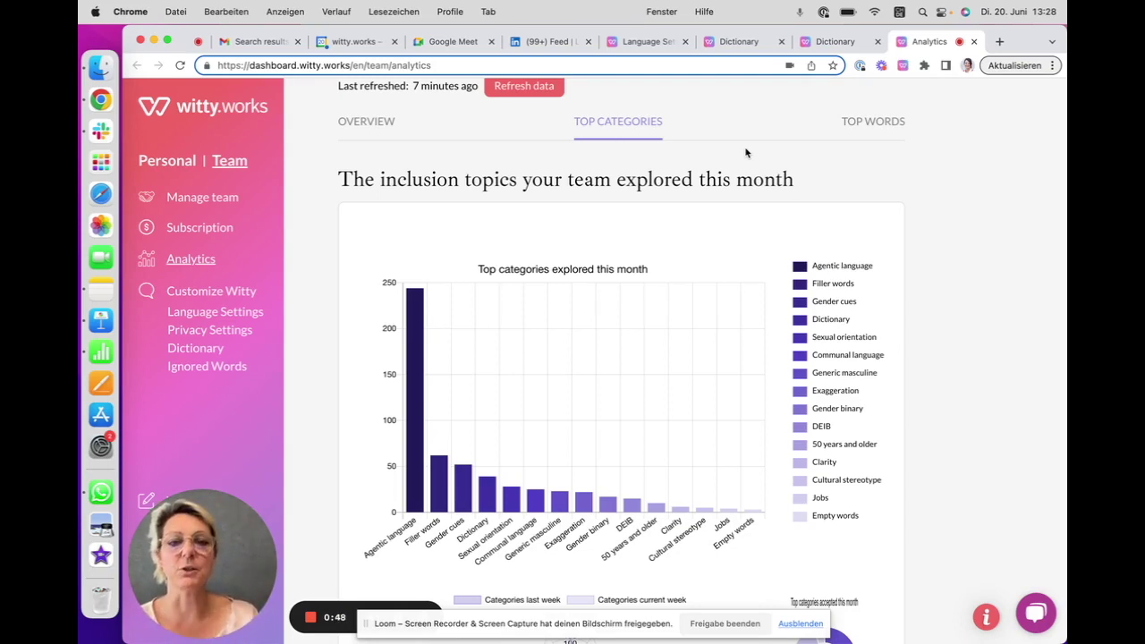
pyautogui.scroll(-2, 747, 153)
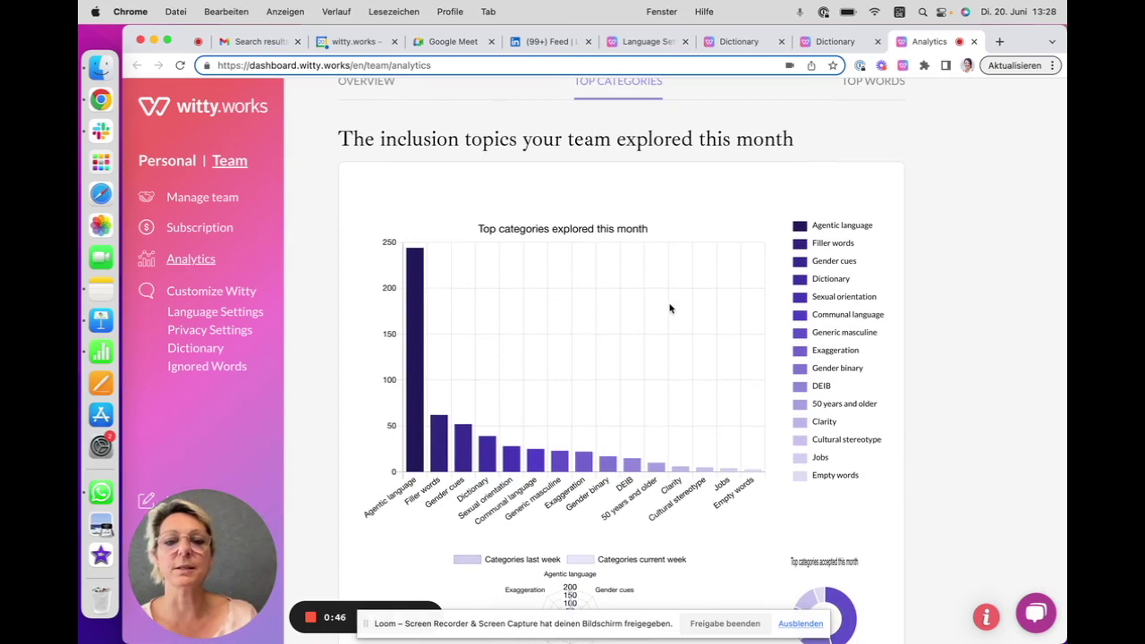